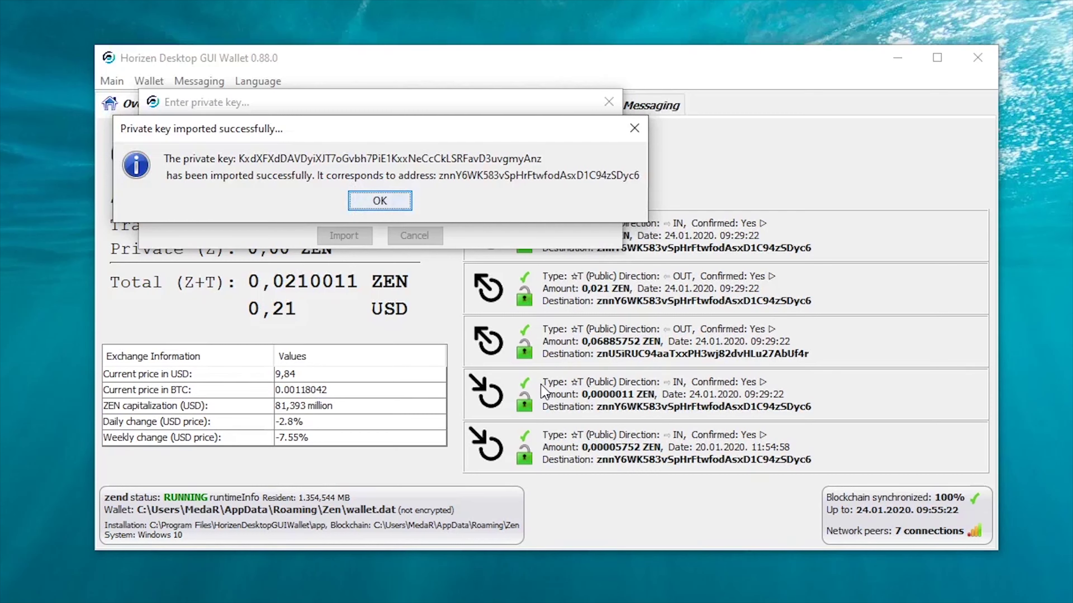
# - Close the import notice and, in the Zen Wallet web page, download the private keys to the Desktop as 2020-01-24T09_28_15Z_myzenwallet_private_keys.txt
pyautogui.click(380, 202)
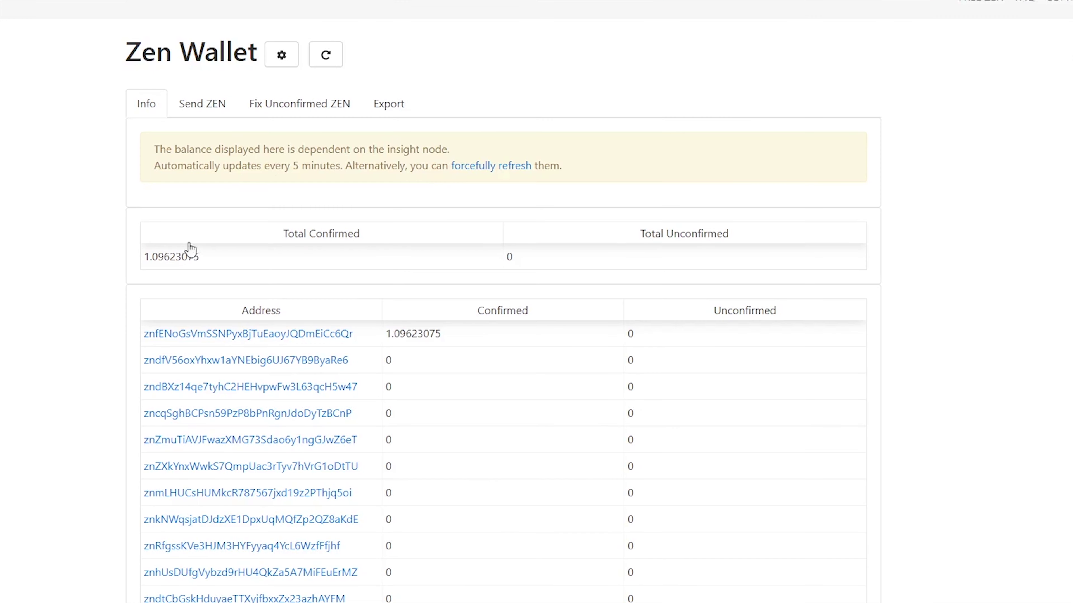
pyautogui.click(392, 106)
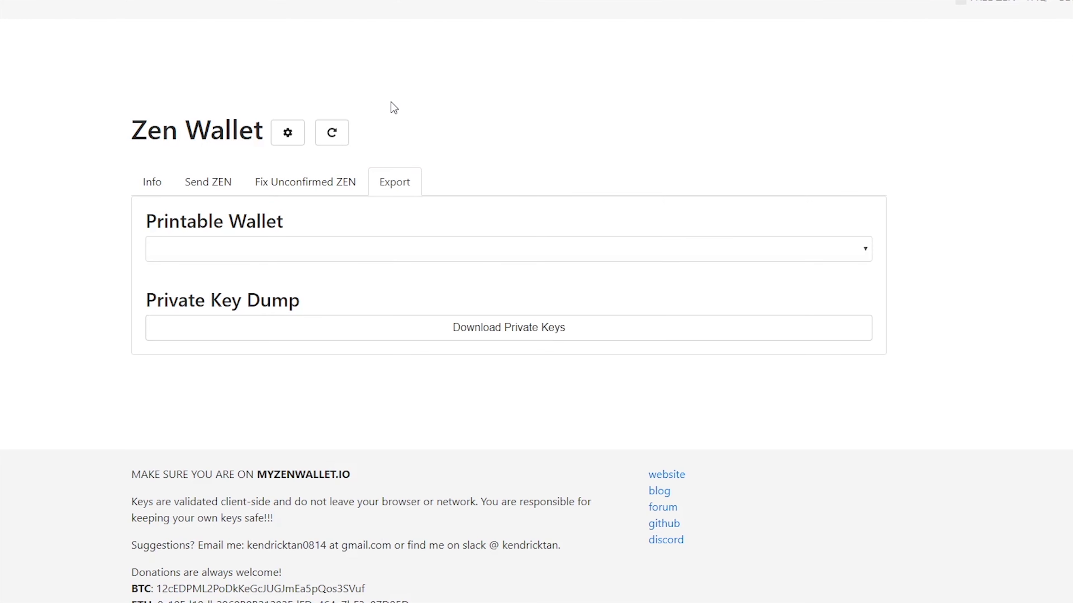
pyautogui.click(501, 326)
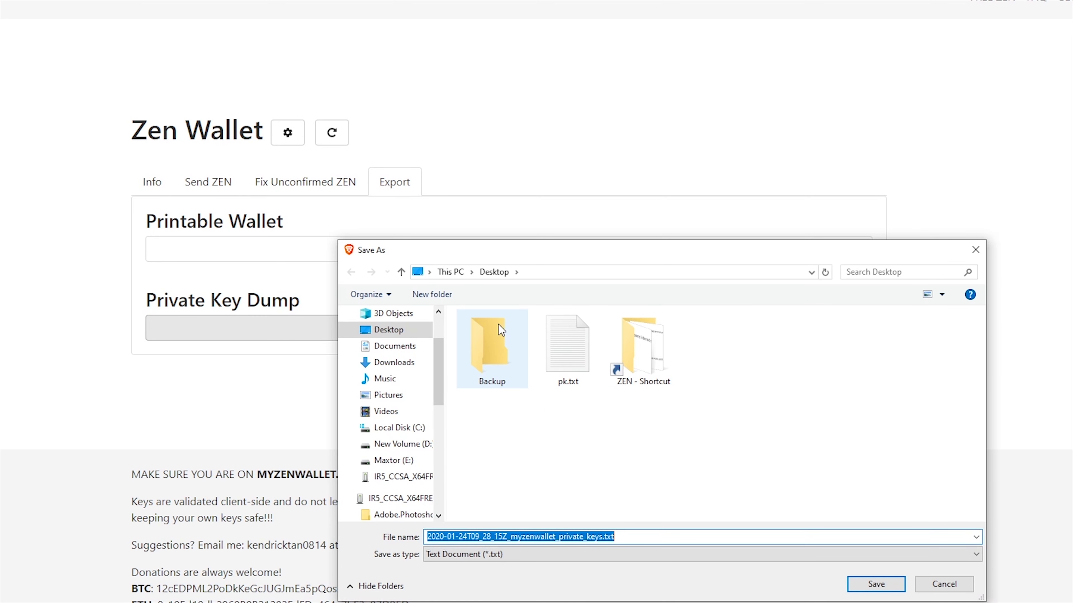
pyautogui.click(884, 587)
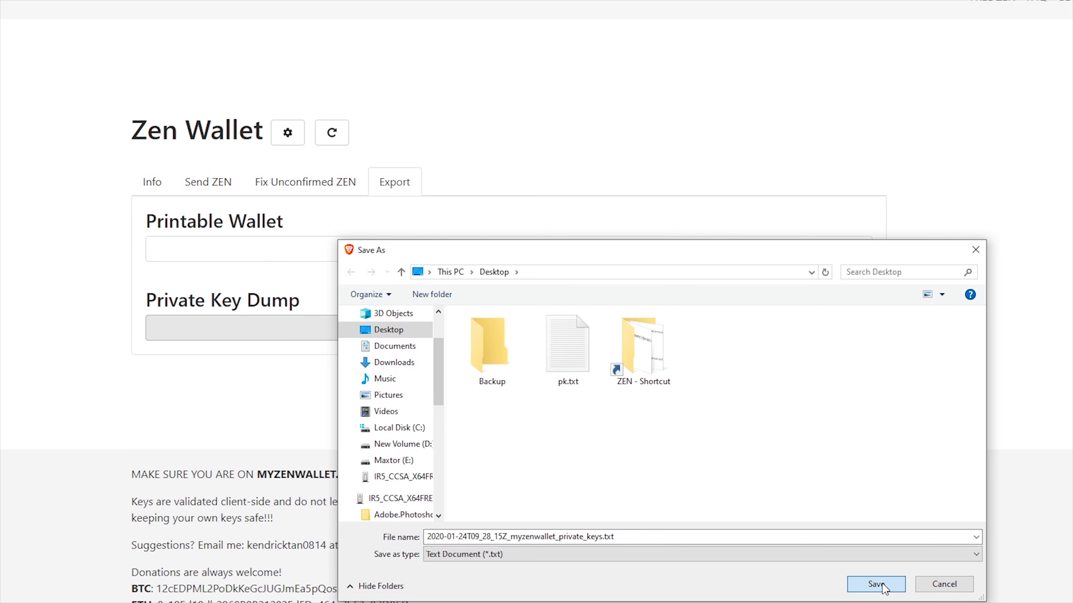
pyautogui.click(884, 588)
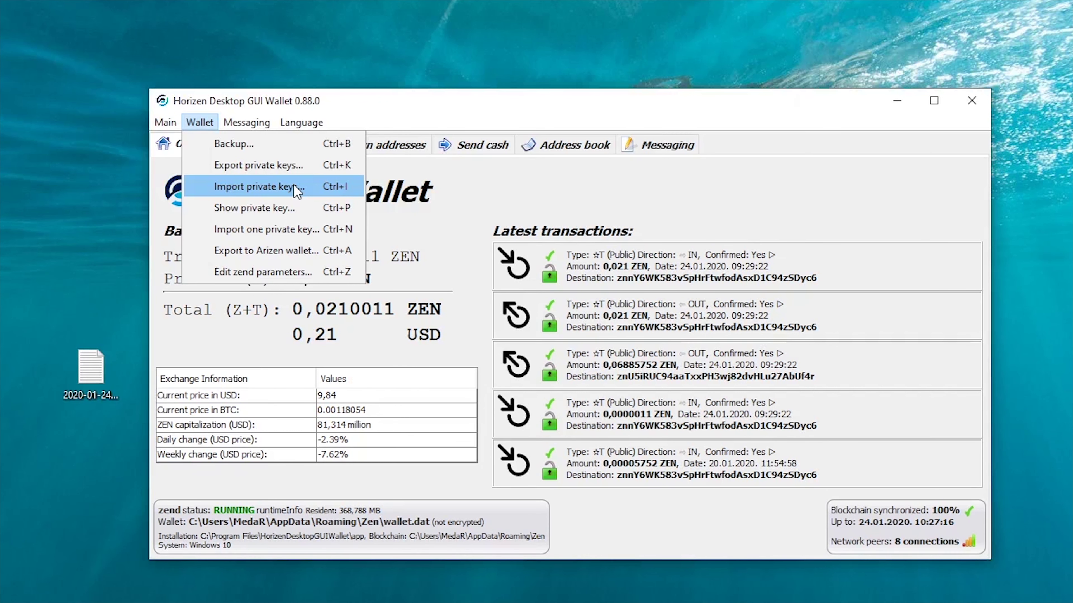
# - In the Horizen desktop wallet, import the private keys from 2020-01-24T09_28_15Z_myzenwallet_private_keys.txt on the Desktop
pyautogui.click(295, 186)
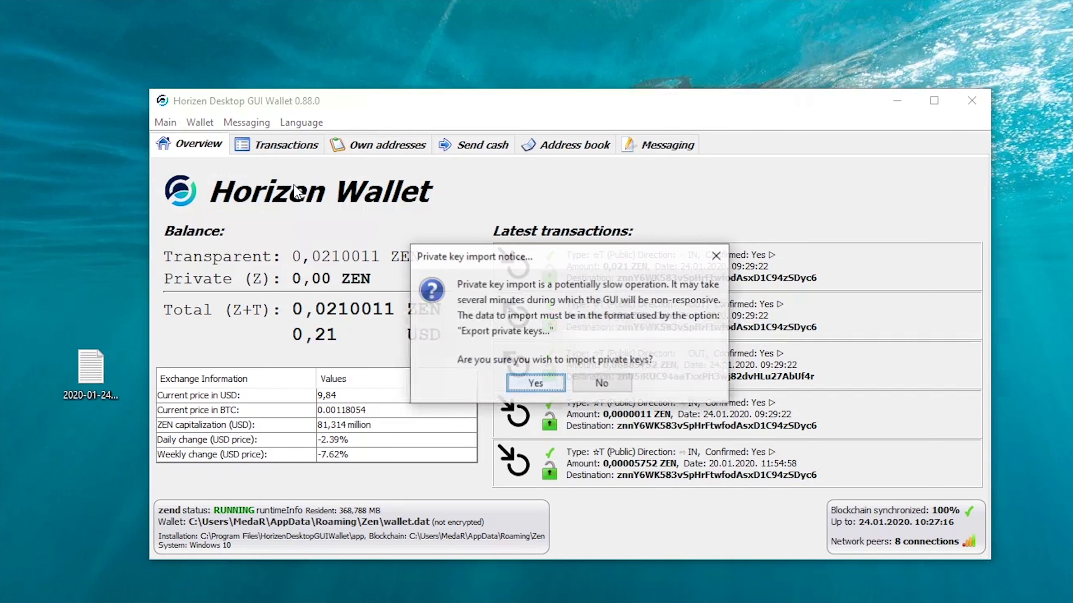
pyautogui.click(535, 385)
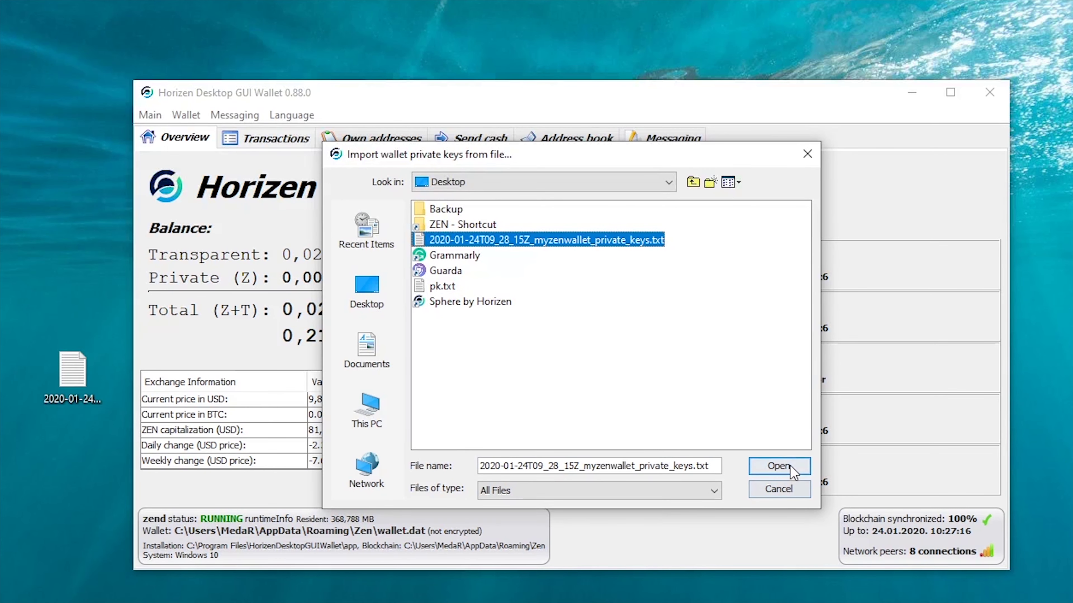
pyautogui.click(791, 470)
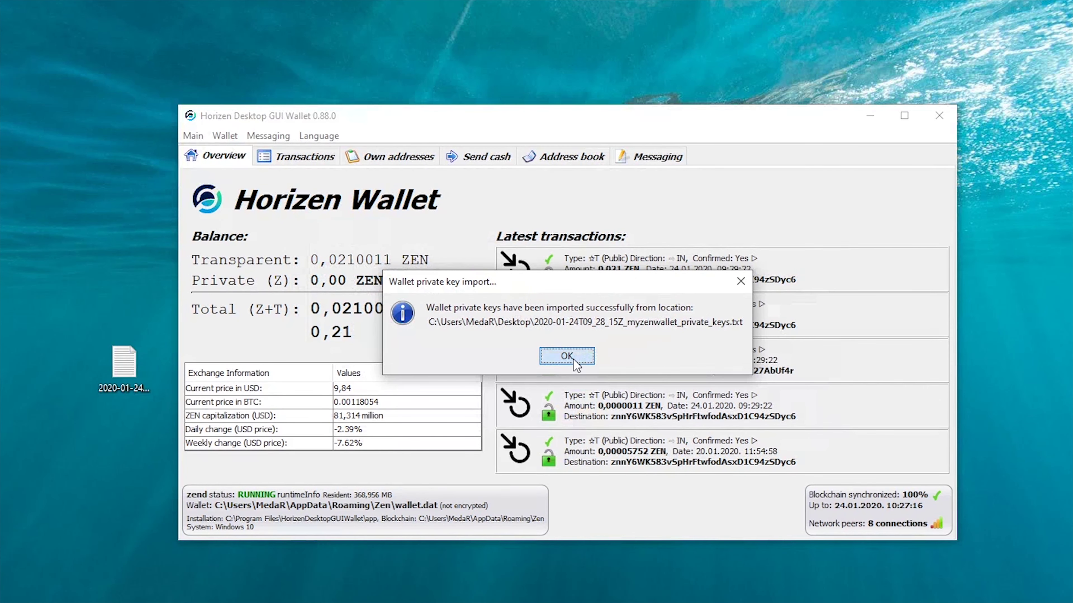
pyautogui.click(574, 359)
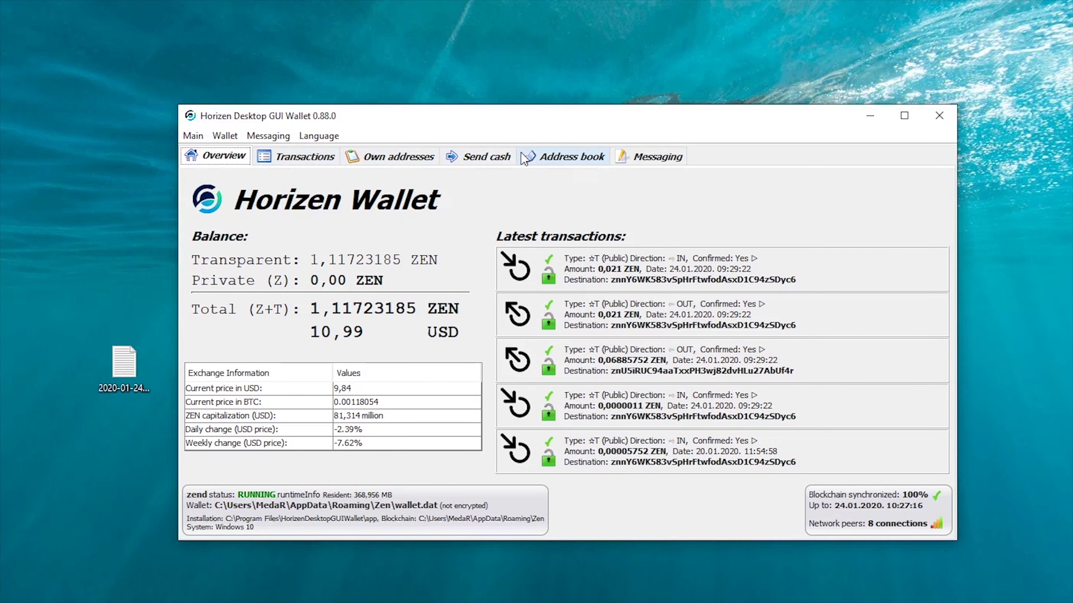
# - Review the wallet's own addresses and their balances through to the end of the list
pyautogui.click(382, 158)
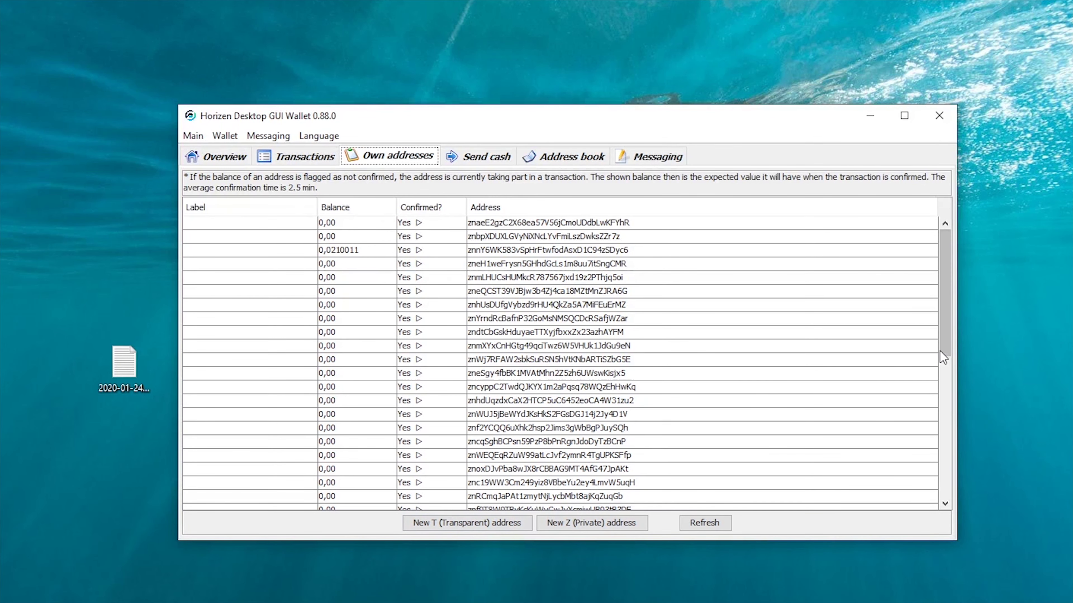
pyautogui.moveTo(948, 338); pyautogui.dragTo(942, 520)
pyautogui.click(589, 338)
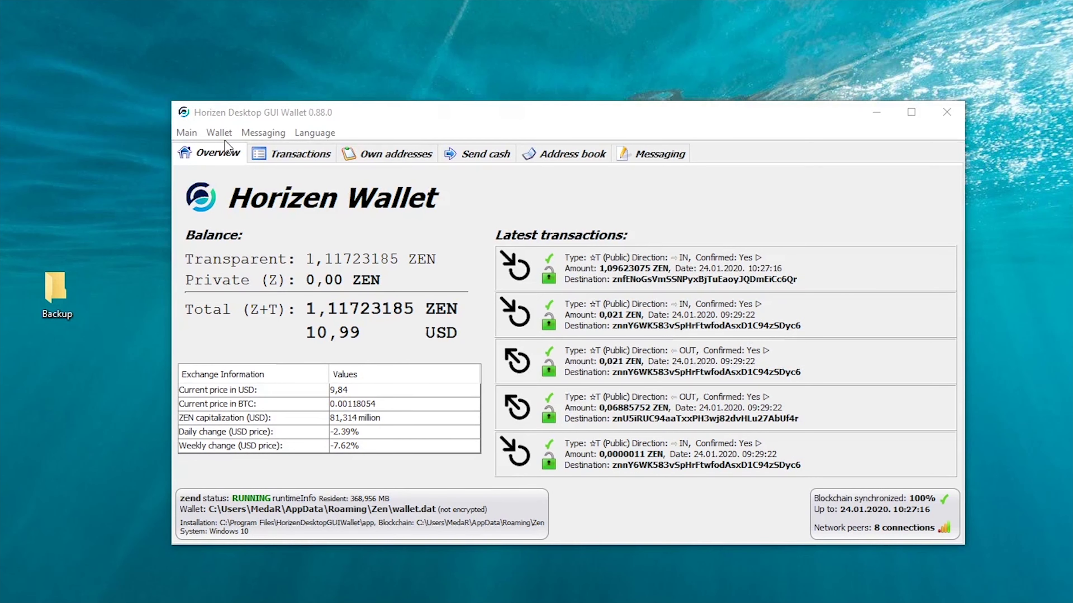
# - Back up the wallet to a file named Wallet1 and view it in the Backup folder
pyautogui.click(224, 133)
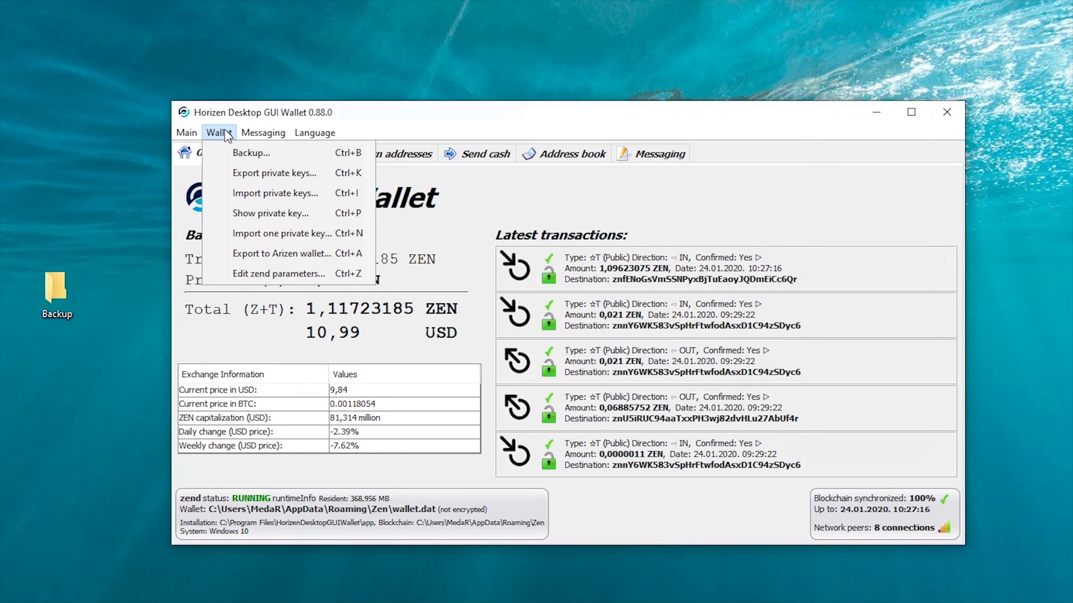
pyautogui.click(245, 153)
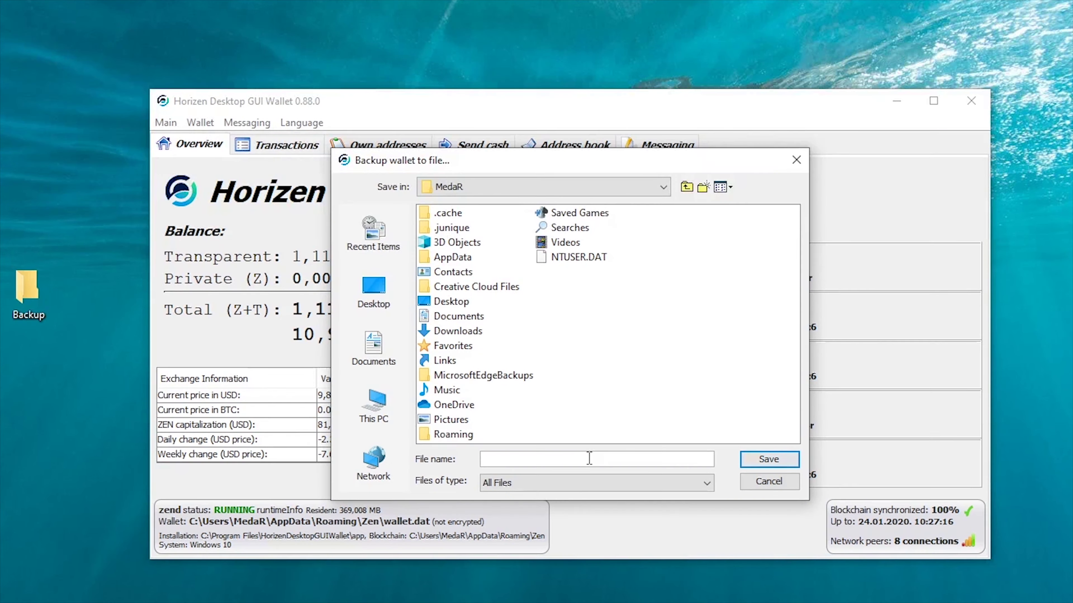
pyautogui.click(589, 459)
pyautogui.write('Wallet1')
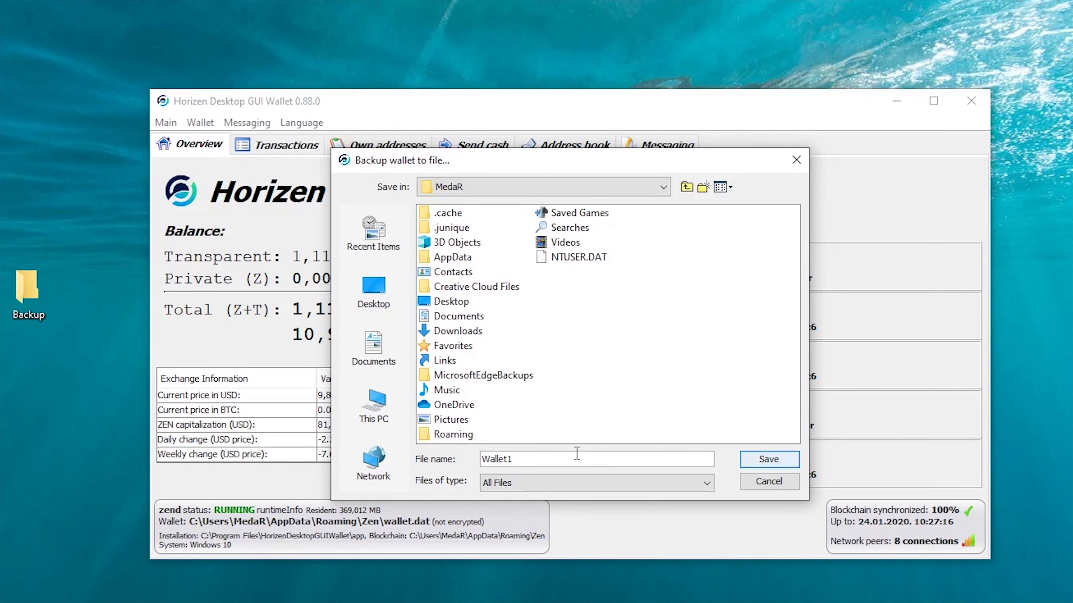
pyautogui.click(770, 461)
pyautogui.click(770, 461)
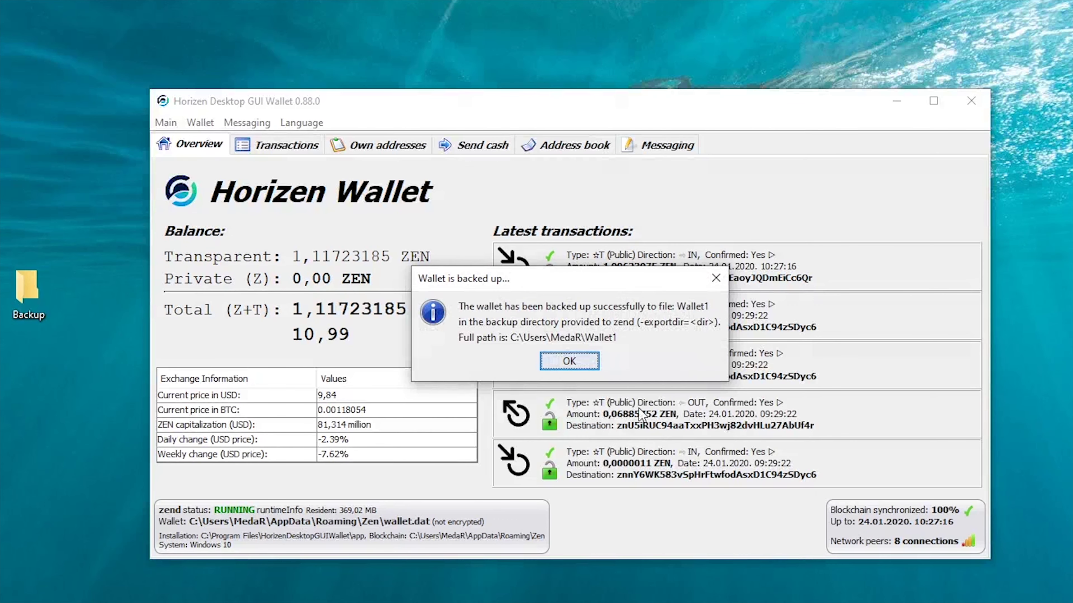
pyautogui.click(570, 360)
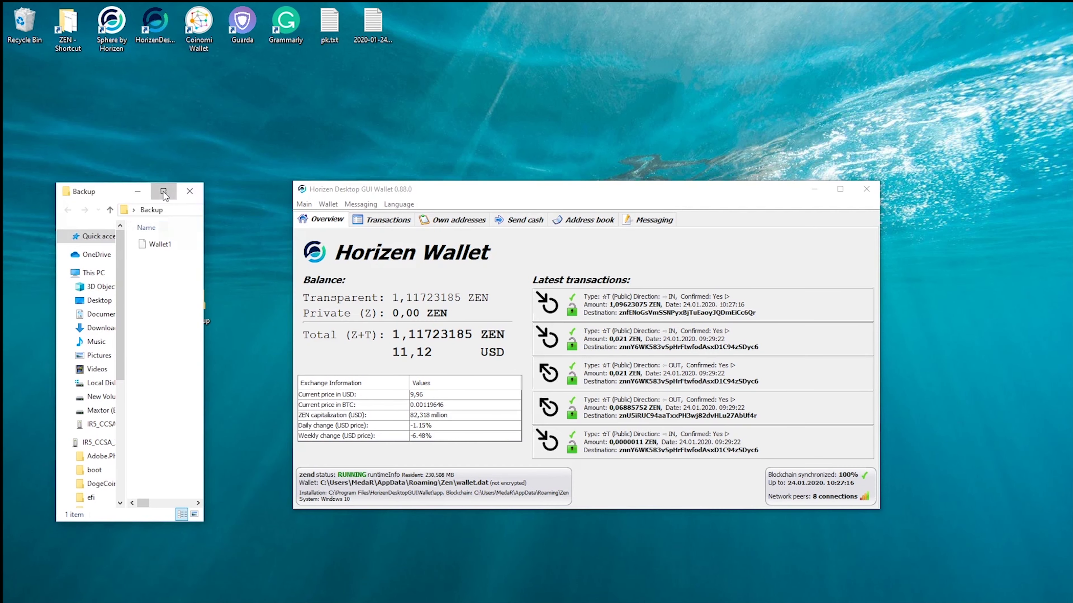
pyautogui.click(163, 193)
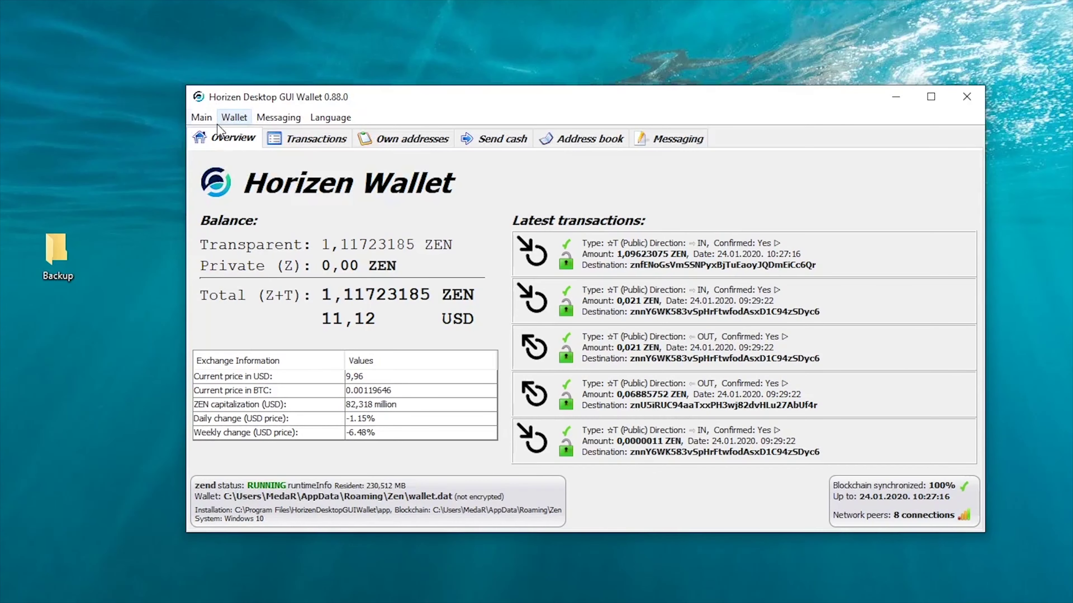
# - Export the wallet's private keys to a file named Keys in the Backup folder and view the file there
pyautogui.click(232, 118)
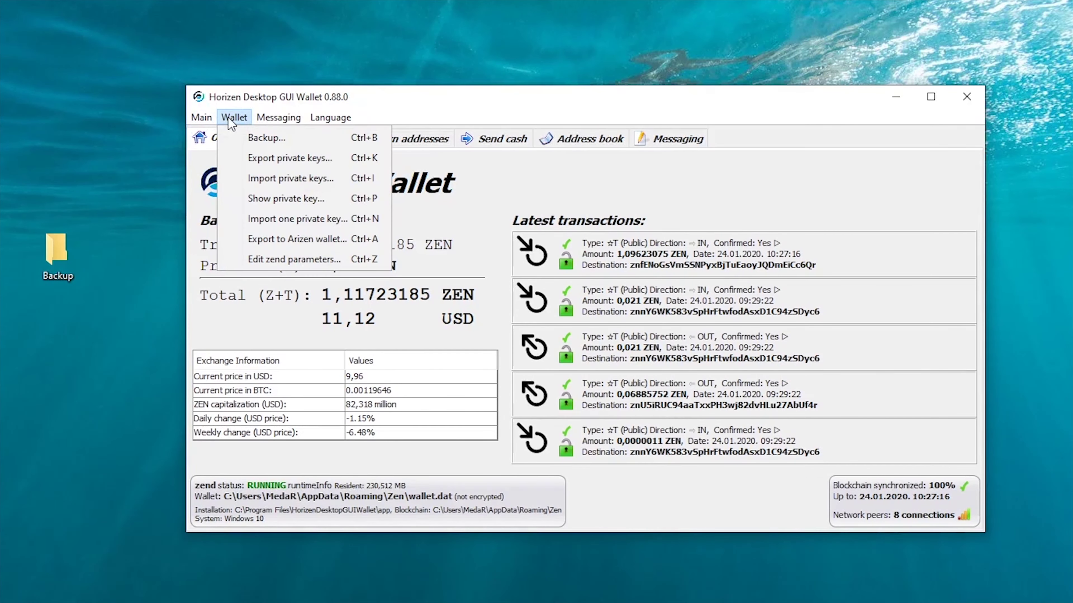
pyautogui.click(271, 161)
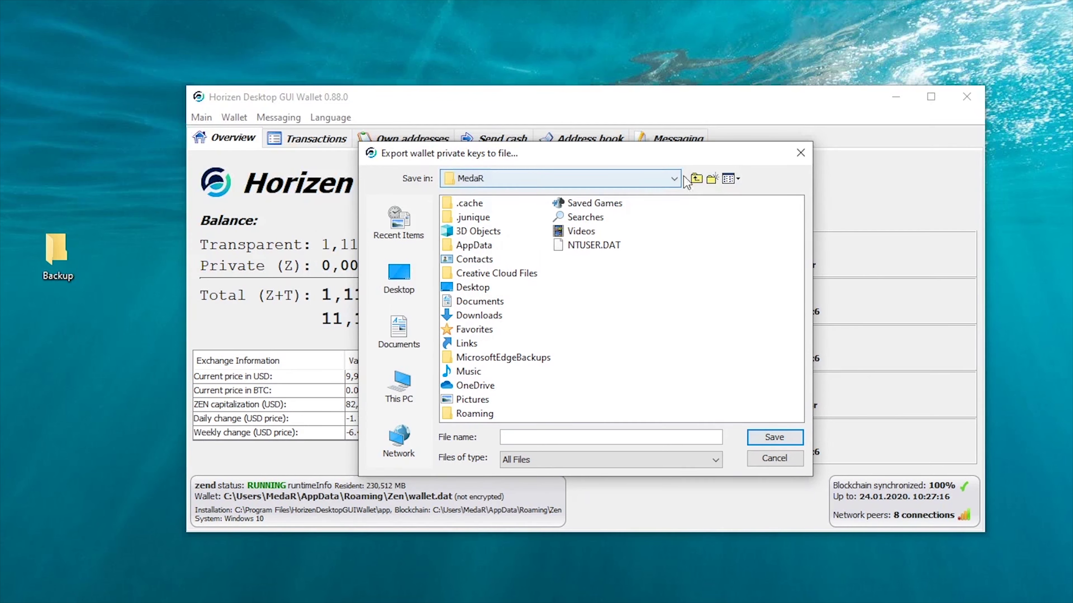
pyautogui.click(675, 179)
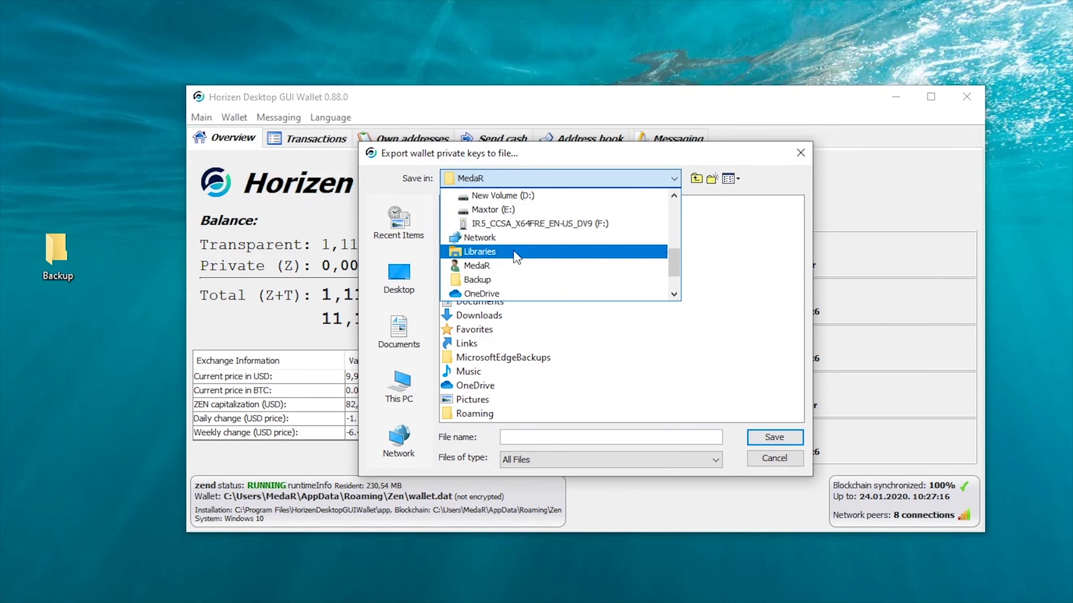
pyautogui.click(492, 280)
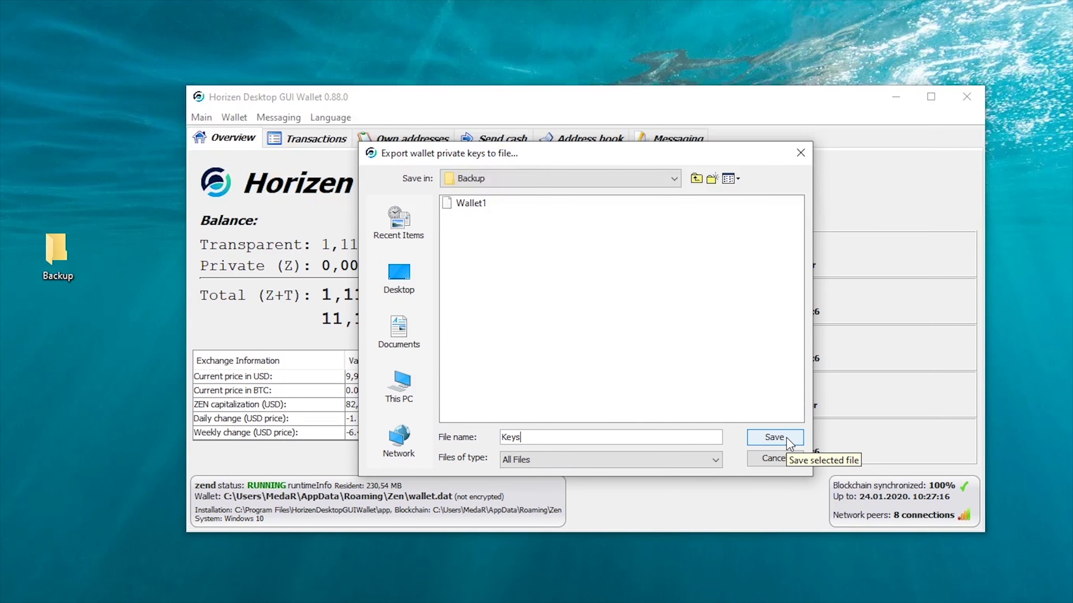
pyautogui.click(774, 437)
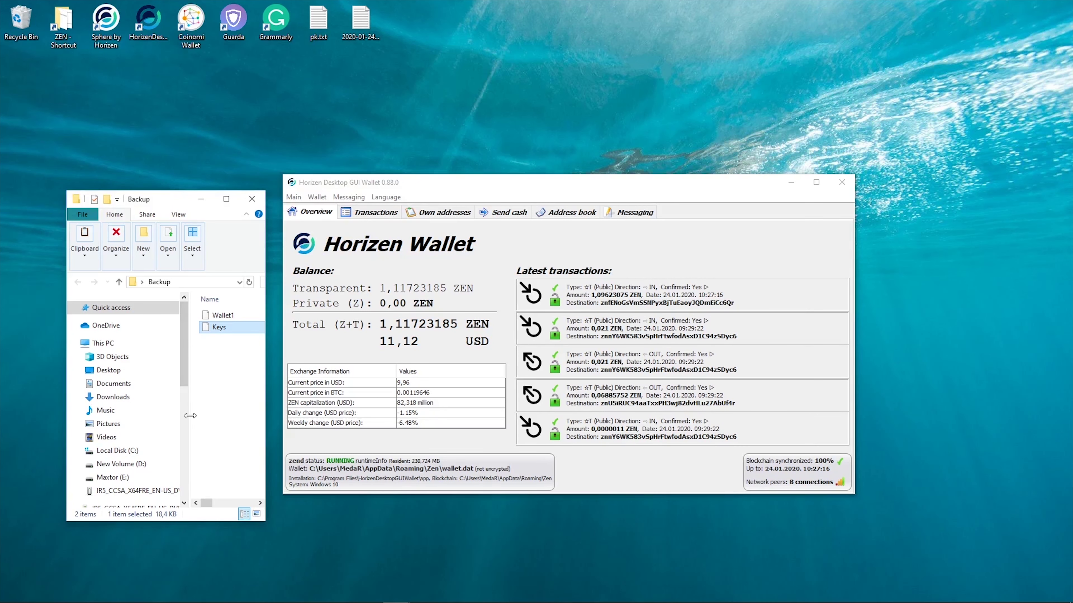
pyautogui.moveTo(188, 414); pyautogui.dragTo(128, 420)
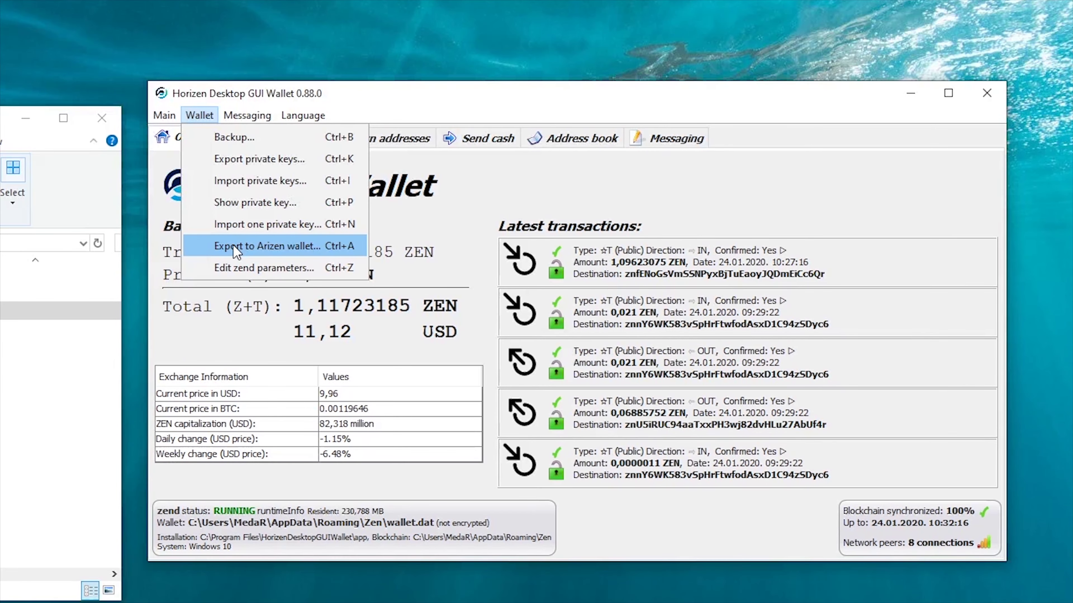
# - Export the wallet in unencrypted Arizen format to a file named For Arizen
pyautogui.click(233, 246)
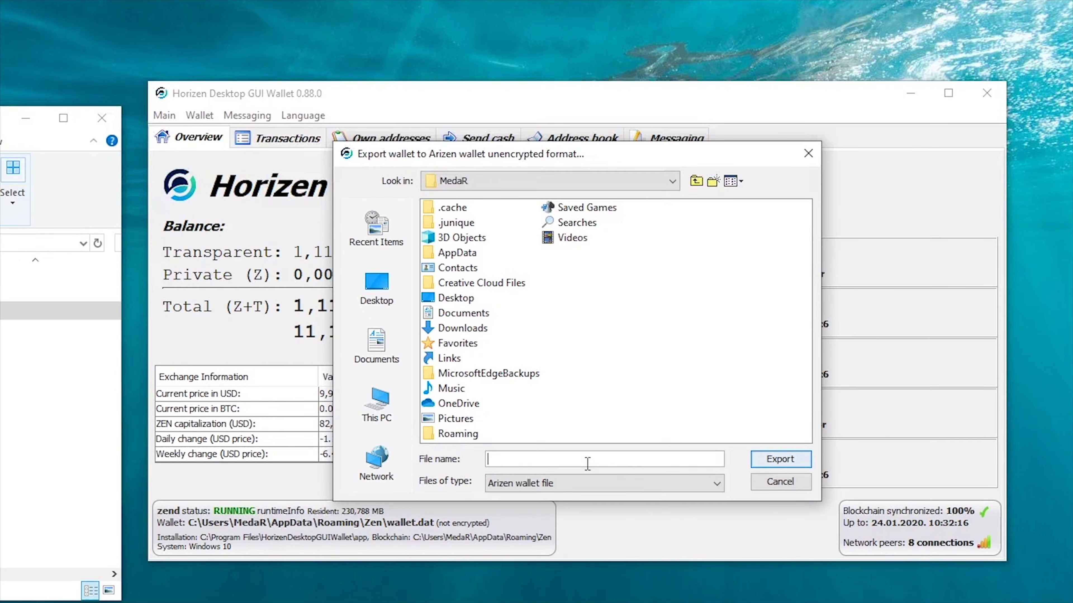
pyautogui.write('For Arizen')
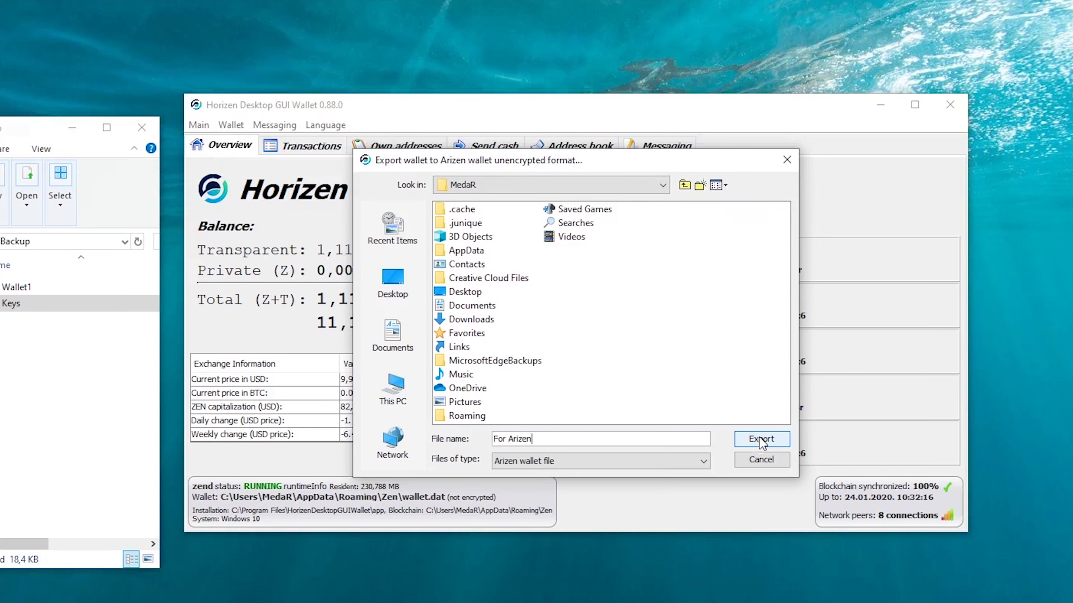
pyautogui.click(760, 439)
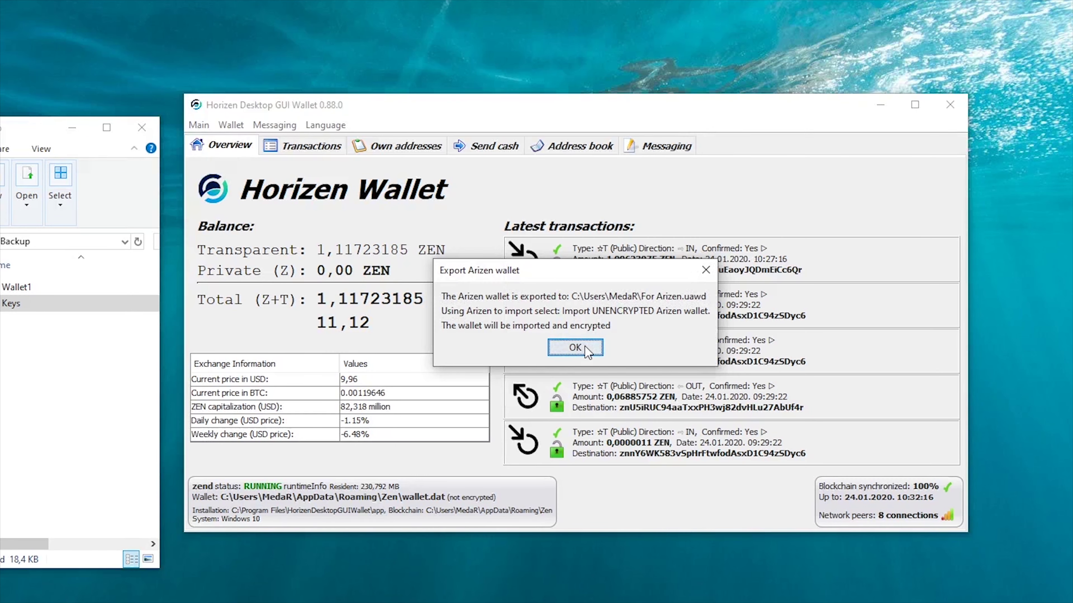
pyautogui.click(575, 348)
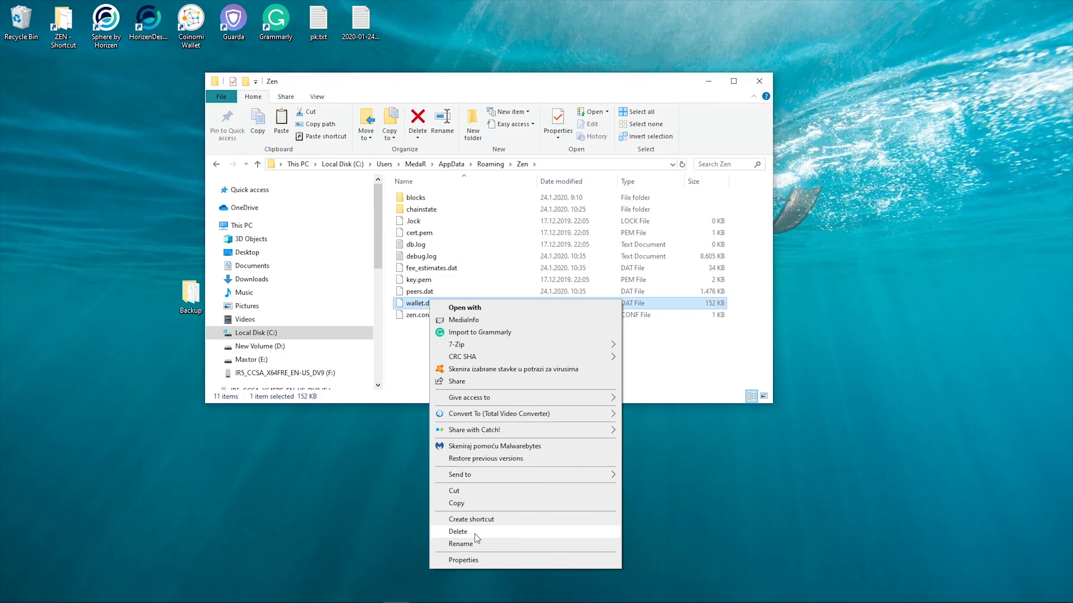
# - Delete wallet.dat from the Zen data folder under AppData\Roaming and close the folder window
pyautogui.click(475, 533)
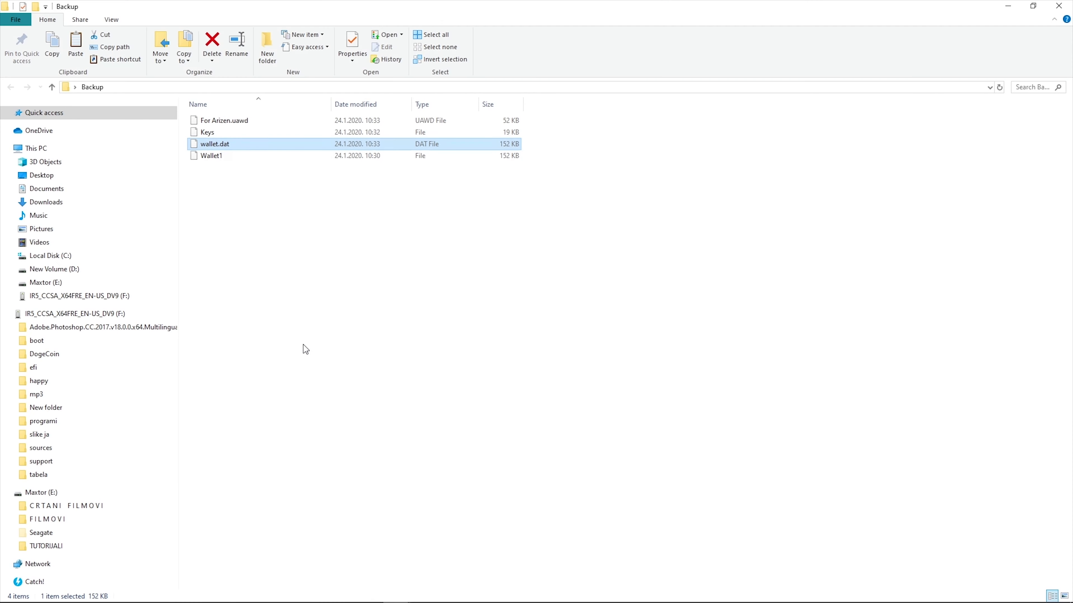
pyautogui.click(298, 224)
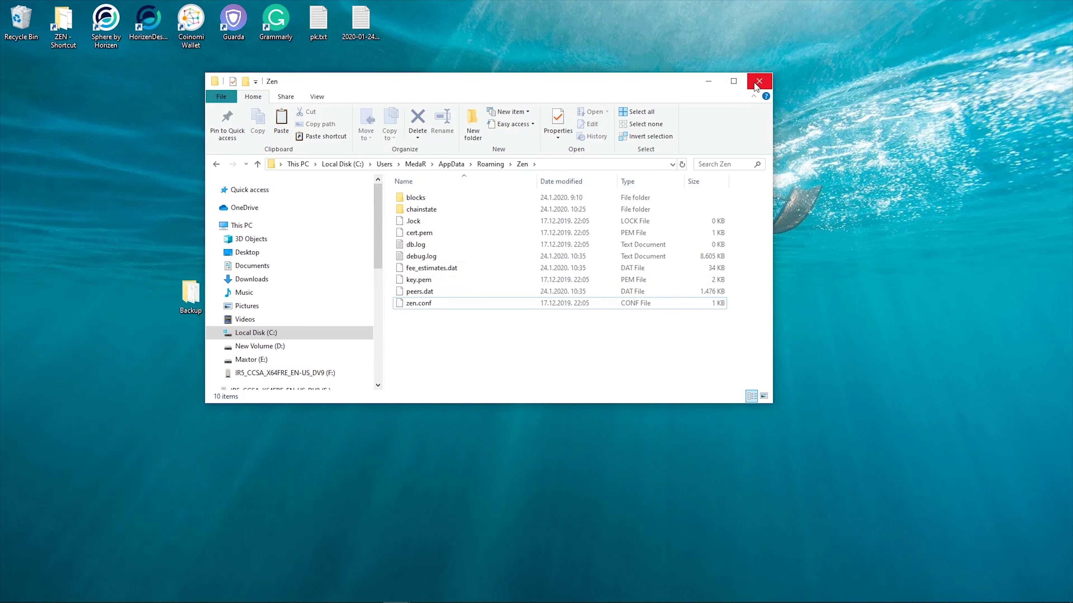
pyautogui.click(756, 85)
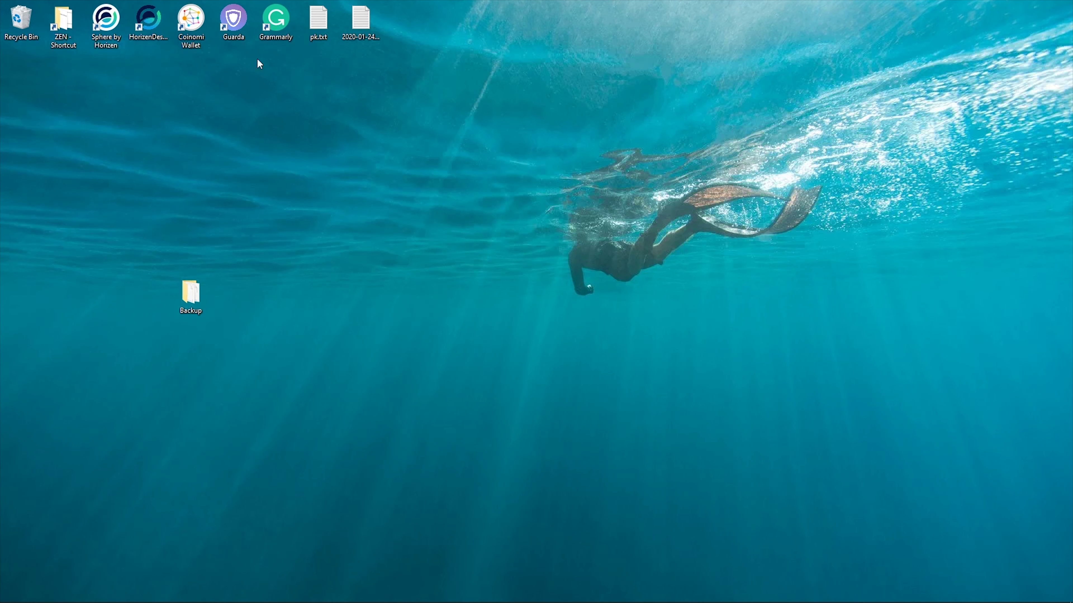
# - Launch the Horizen desktop wallet to check its balance without the old wallet.dat, and close it again
pyautogui.doubleClick(143, 37)
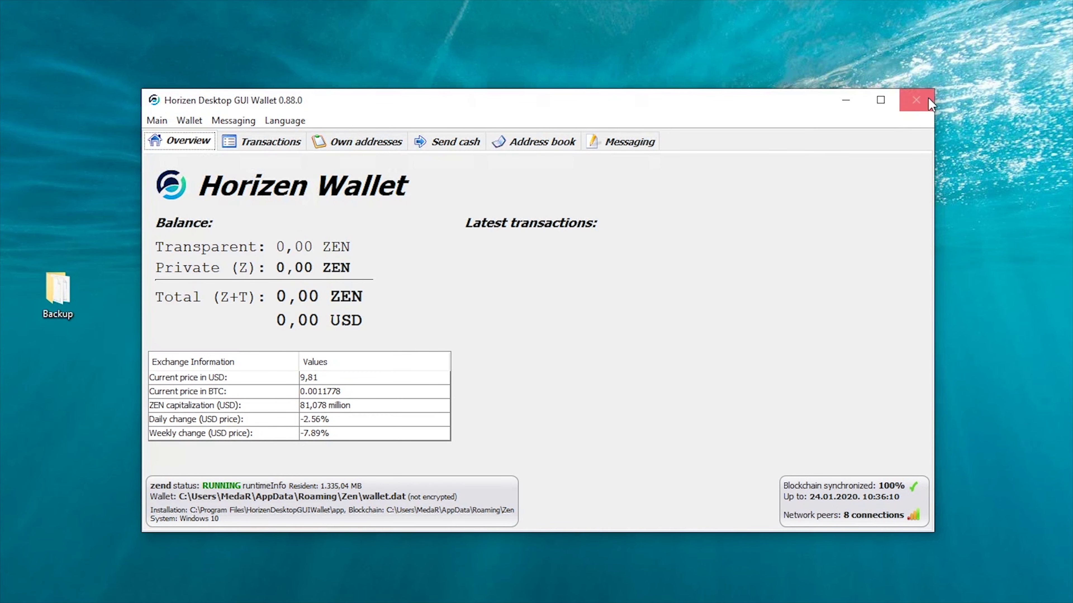
pyautogui.click(916, 100)
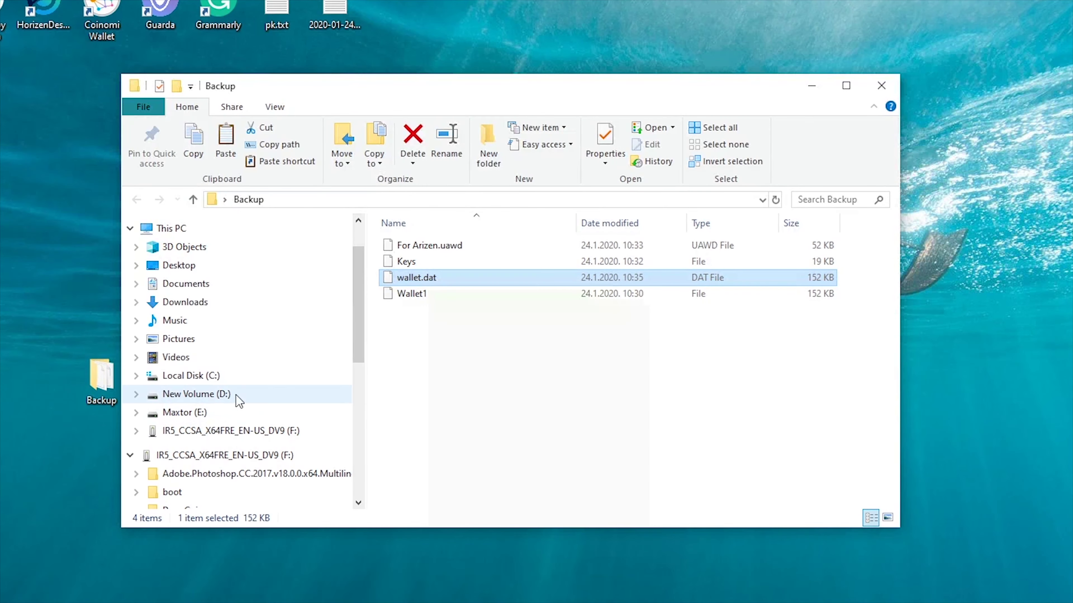
# - Open the Zen data folder on Local Disk (C:) through the user's AppData\Roaming folder
pyautogui.click(209, 376)
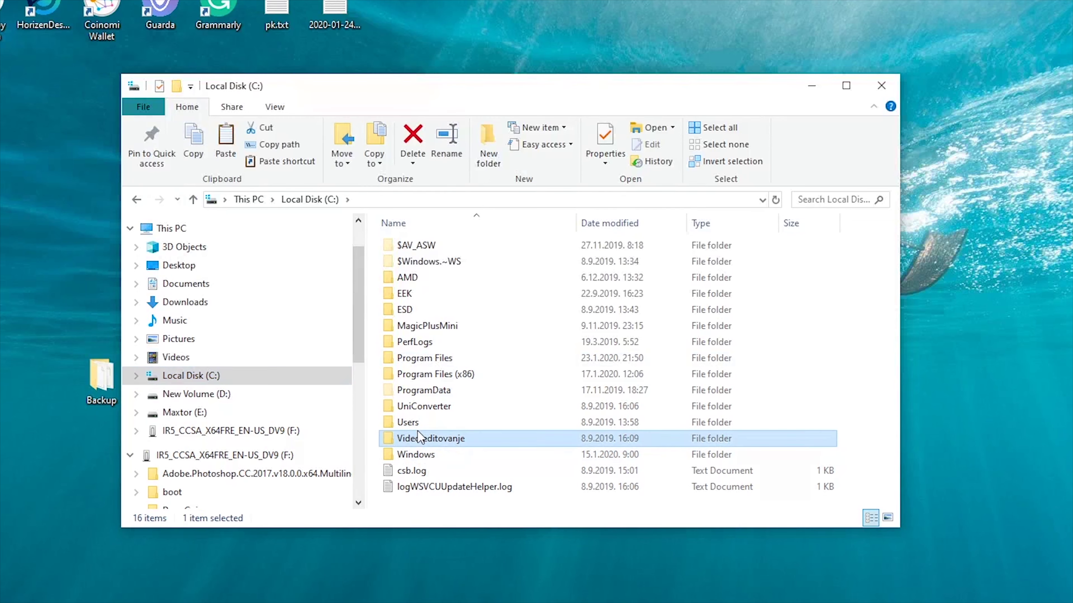
pyautogui.doubleClick(417, 424)
pyautogui.click(420, 262)
pyautogui.doubleClick(421, 263)
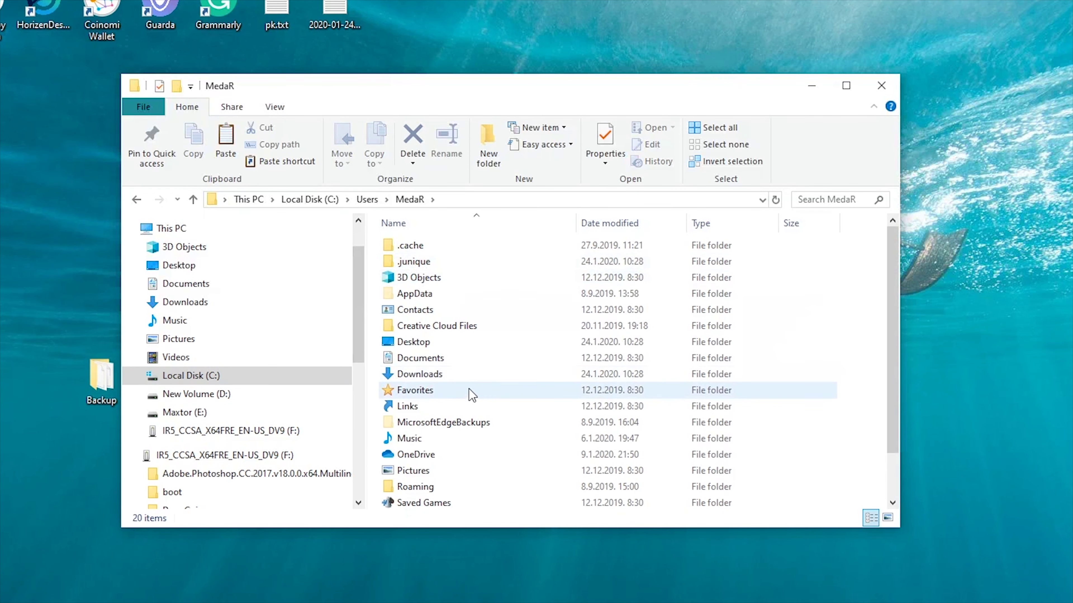
pyautogui.scroll(-1, 447, 462)
pyautogui.scroll(1, 435, 355)
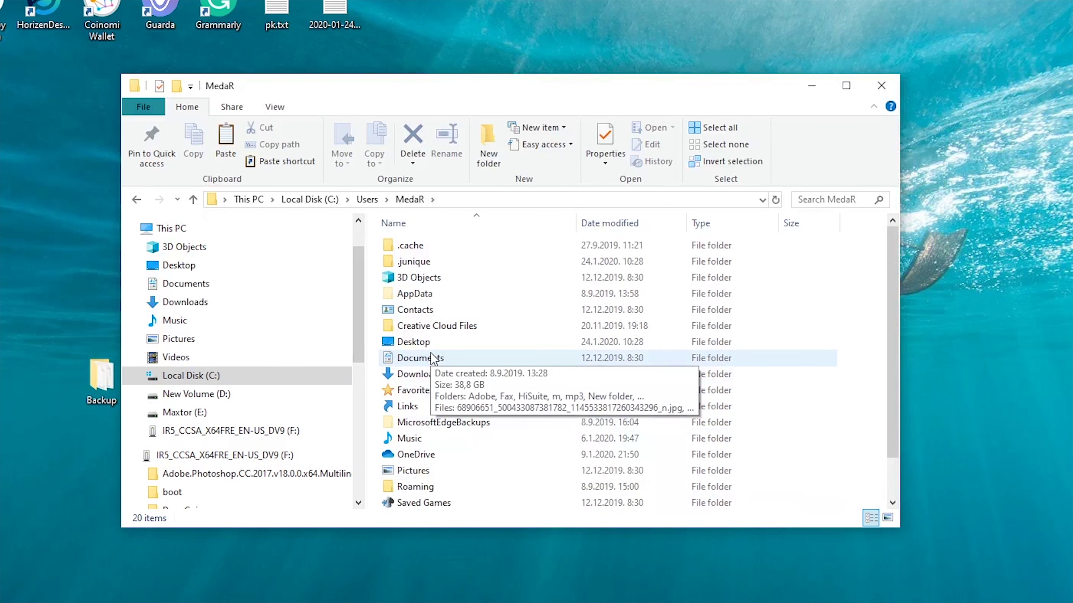
pyautogui.doubleClick(416, 294)
pyautogui.doubleClick(414, 275)
pyautogui.scroll(-7, 424, 365)
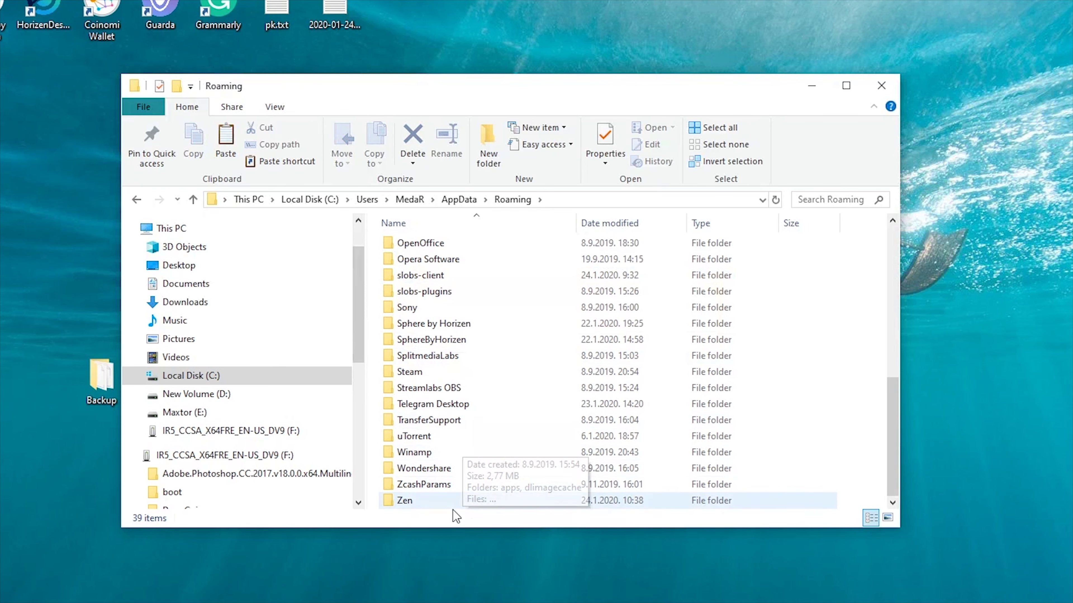
pyautogui.doubleClick(417, 503)
# - Paste the copied backup wallet.dat into the Zen folder, replacing the existing file, and minimize the folder window
pyautogui.rightClick(481, 449)
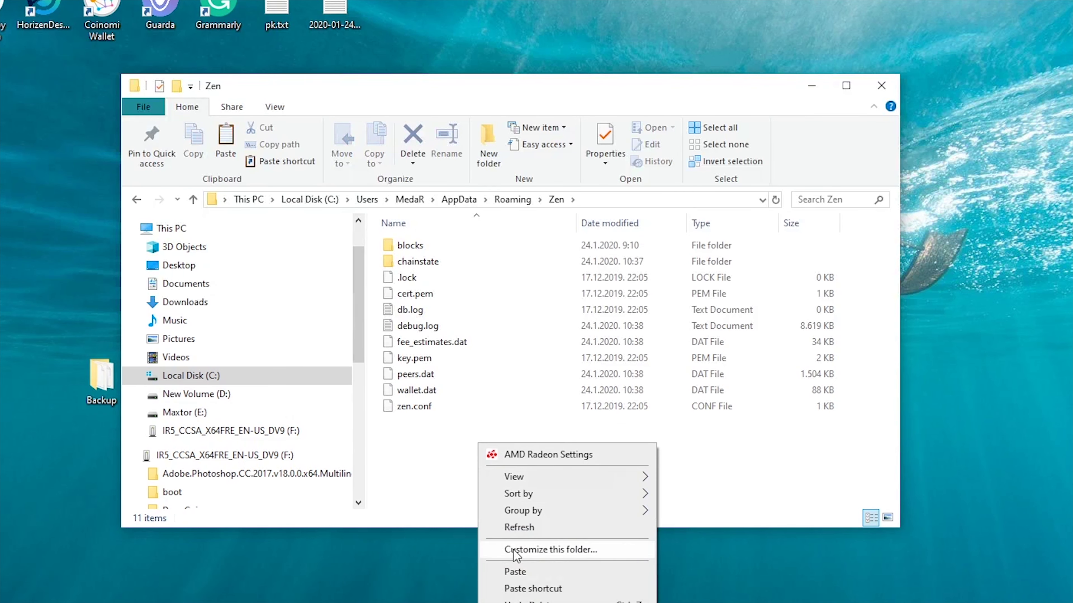
pyautogui.click(514, 571)
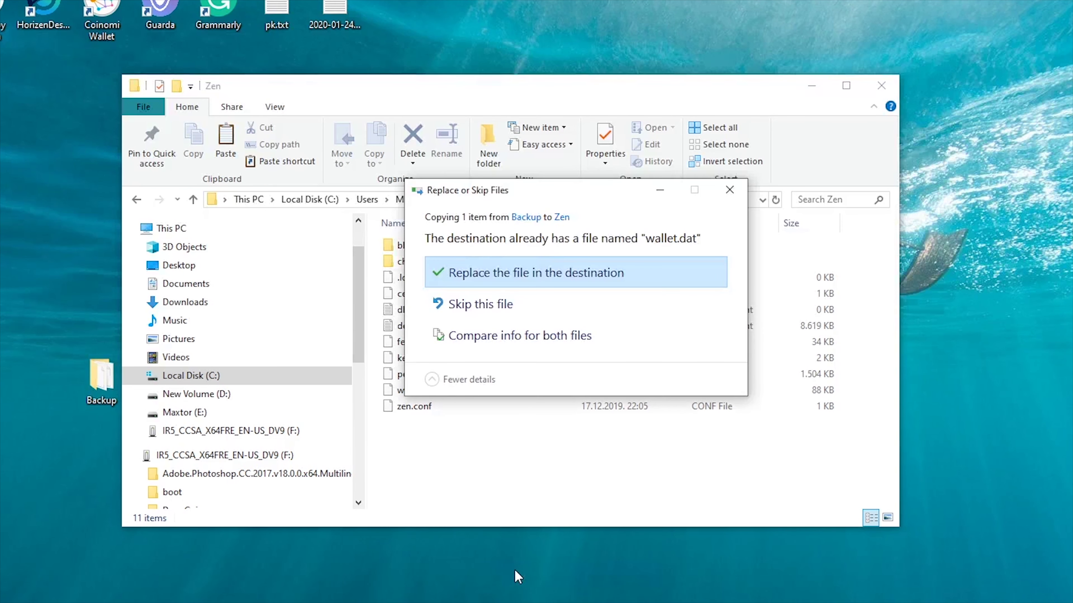
pyautogui.click(498, 273)
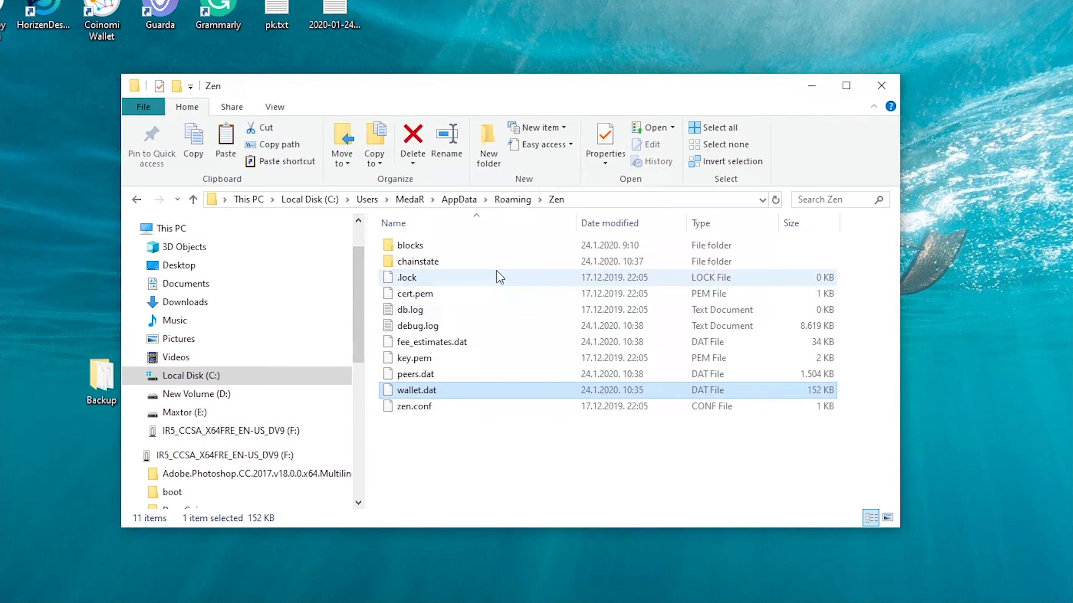
pyautogui.click(810, 85)
# - Launch the Horizen desktop wallet and check the restored balance and the balances of its own addresses
pyautogui.doubleClick(25, 21)
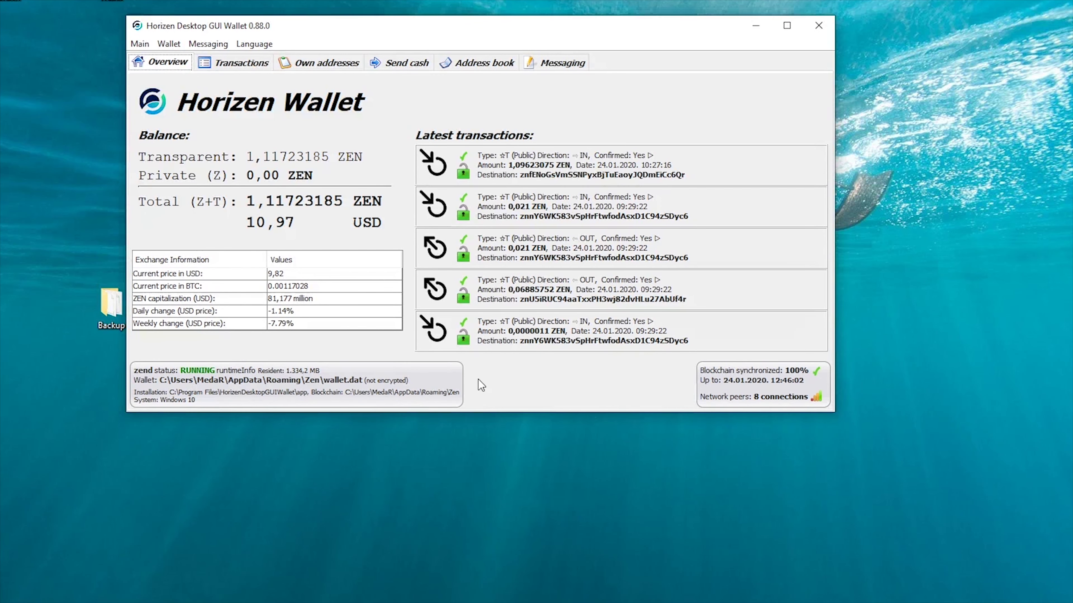
pyautogui.click(333, 63)
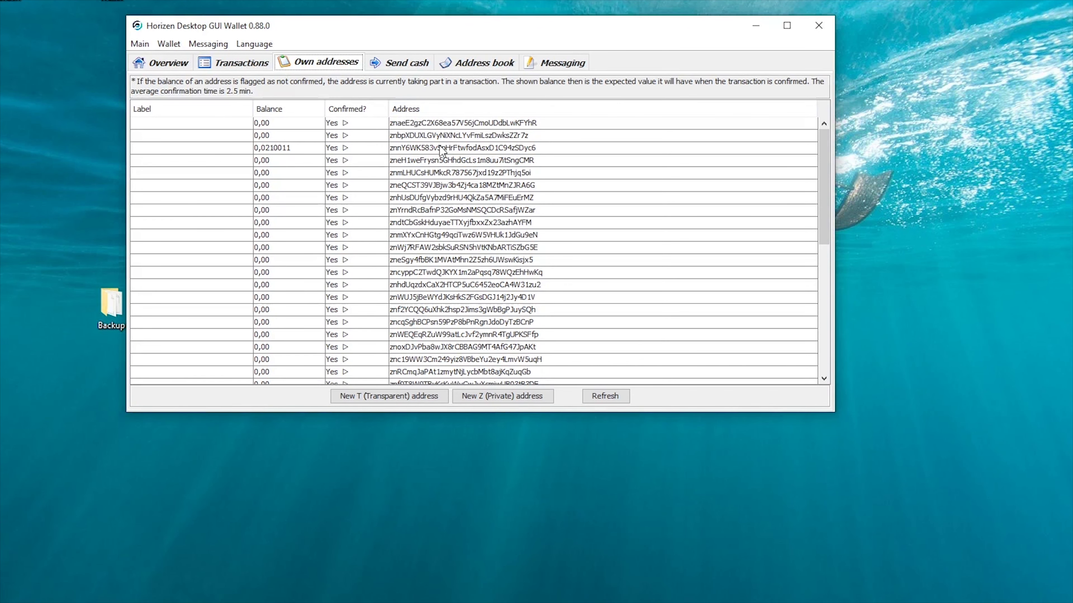
pyautogui.scroll(-6, 443, 197)
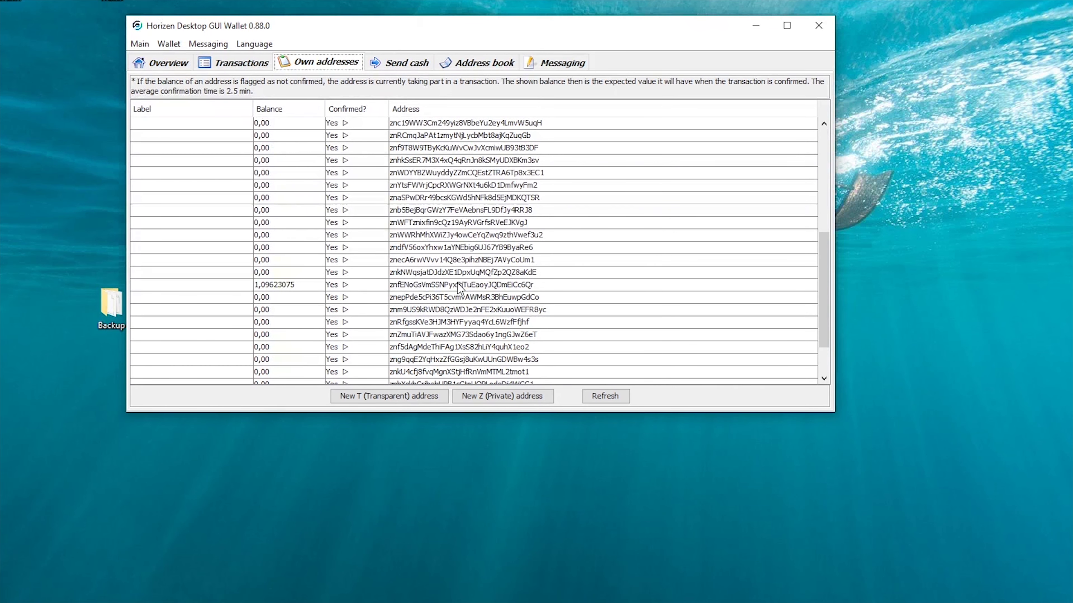